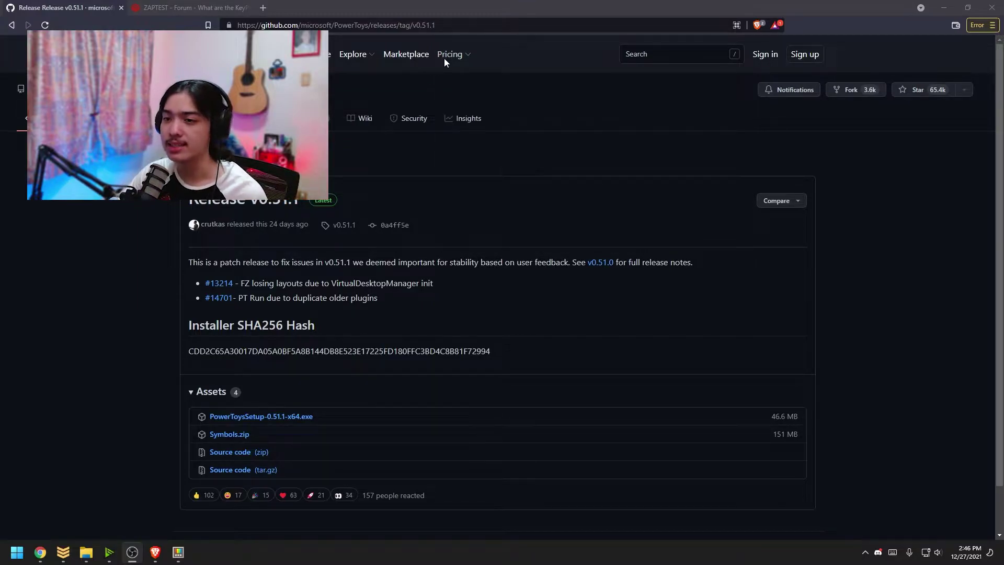
- Switch from the GitHub release page to PowerToys Settings and open the Keyboard Manager page
left_click(471, 26)
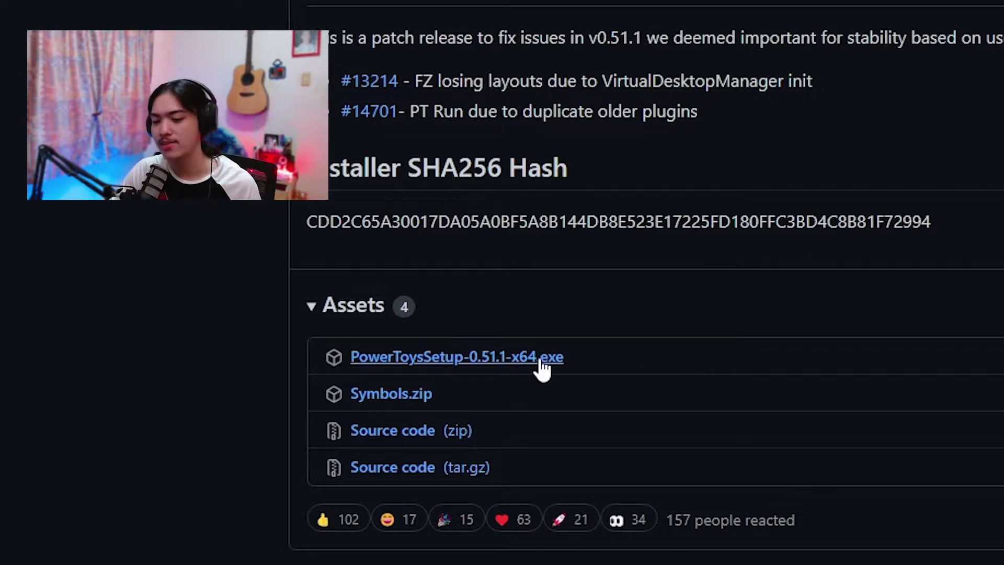
left_click(178, 552)
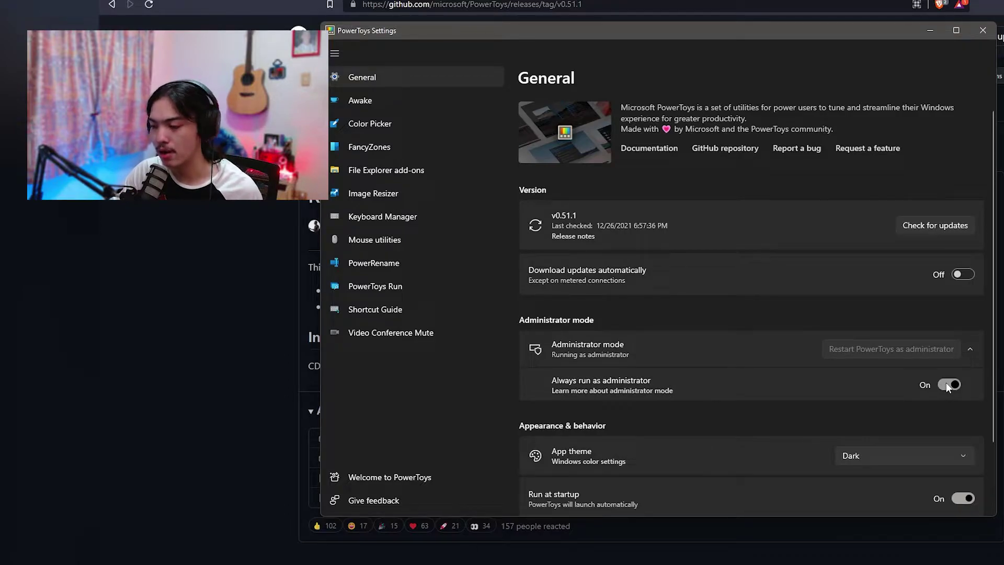
left_click(457, 216)
- Examine the existing key remappings listed in Keyboard Manager
scroll(818, 277, "down", 5)
scroll(819, 278, "up", 4)
scroll(823, 279, "up", 1)
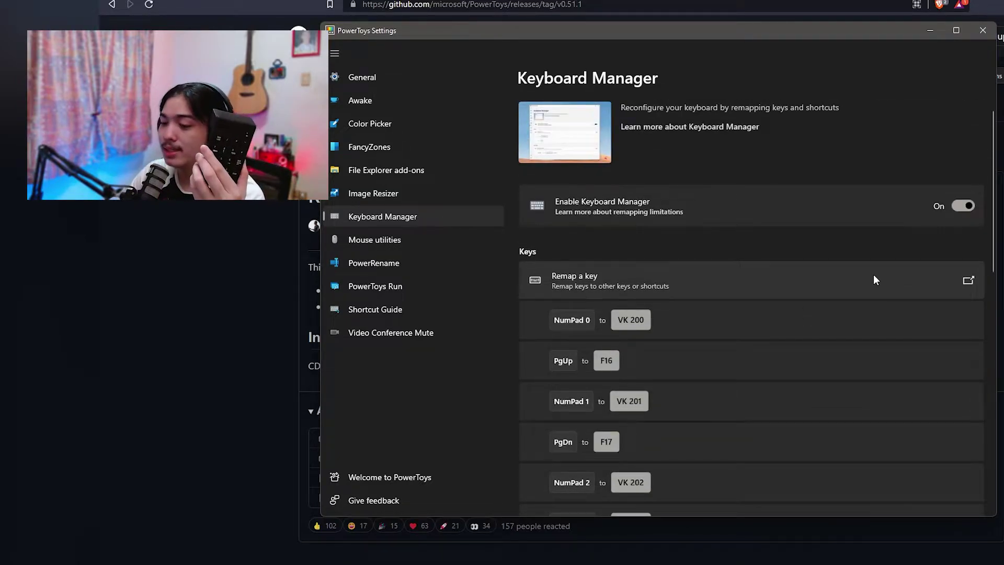
scroll(717, 310, "down", 10)
scroll(680, 256, "up", 7)
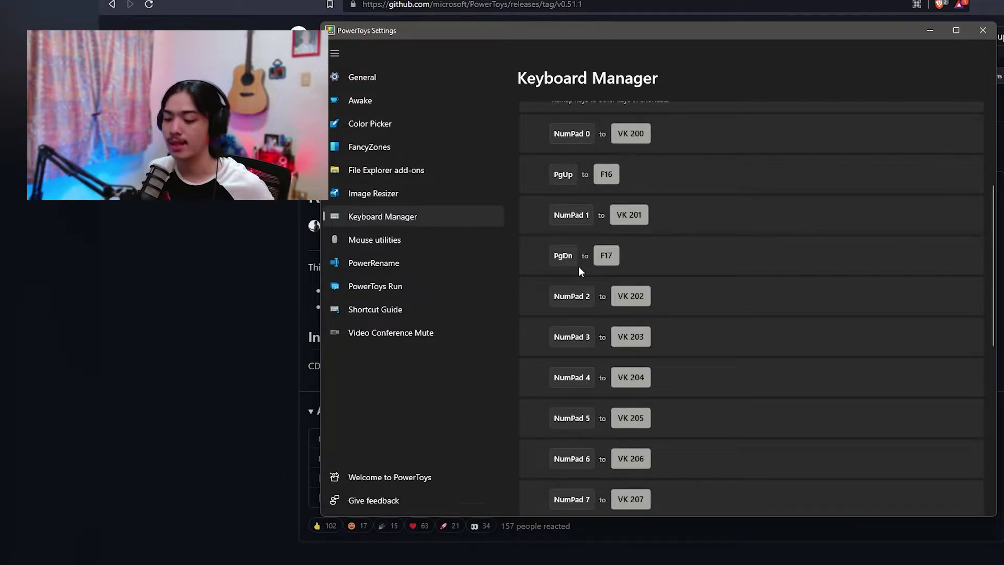
scroll(754, 317, "down", 6)
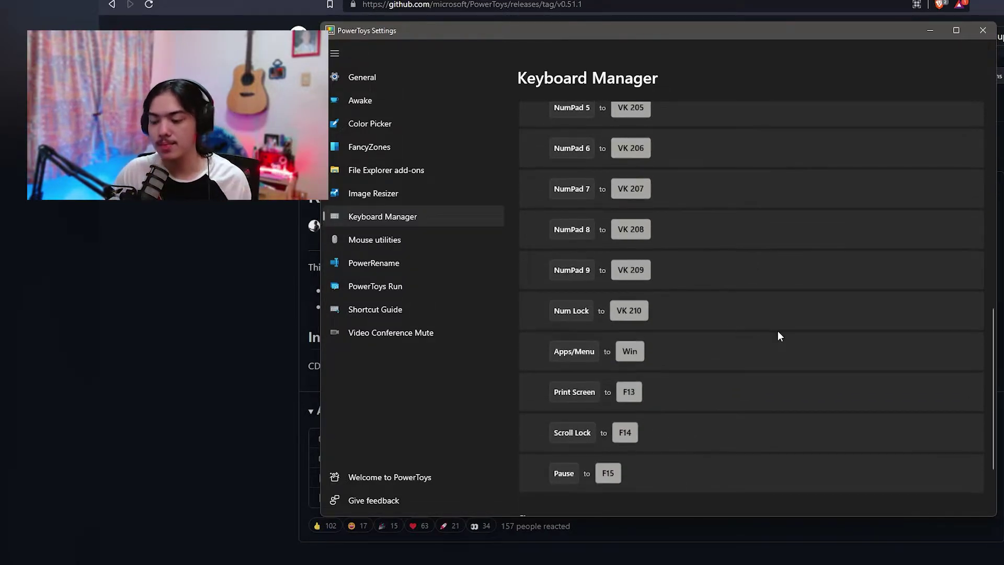
scroll(779, 331, "up", 5)
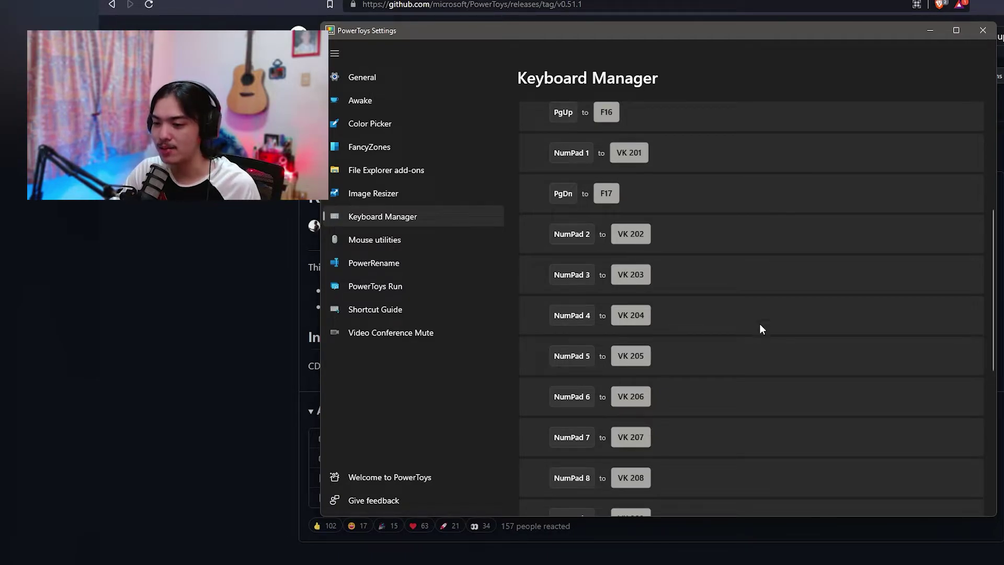
scroll(652, 248, "up", 5)
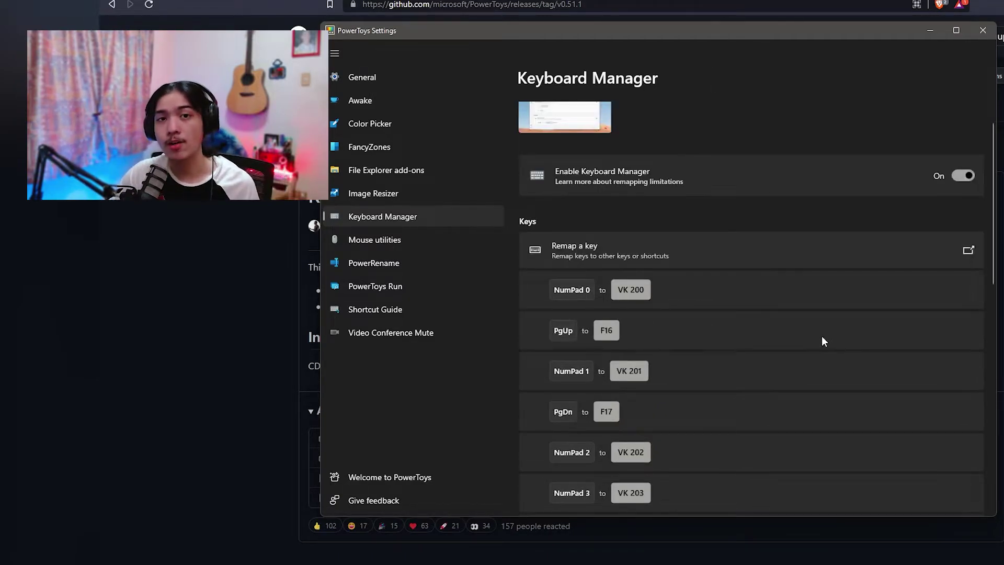
- Open the key remapping editor and add a new remap with ] as the source key
left_click(600, 259)
scroll(585, 279, "down", 6)
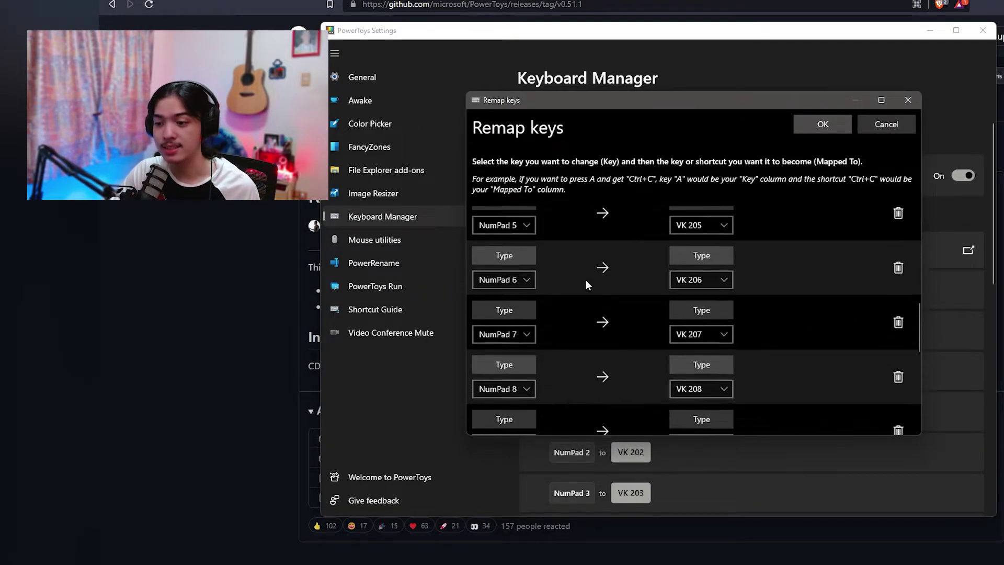
scroll(585, 279, "down", 5)
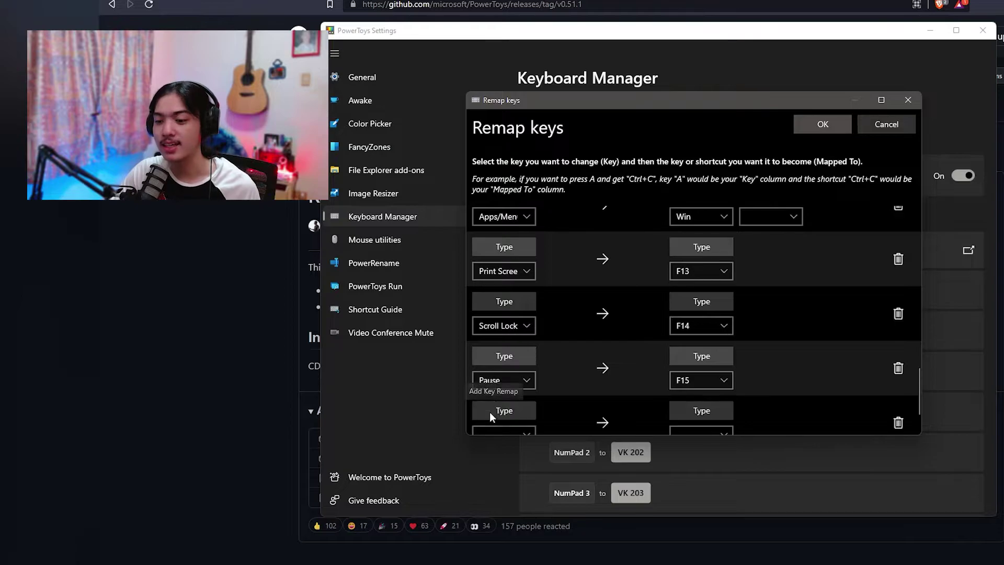
left_click(489, 412)
left_click(513, 357)
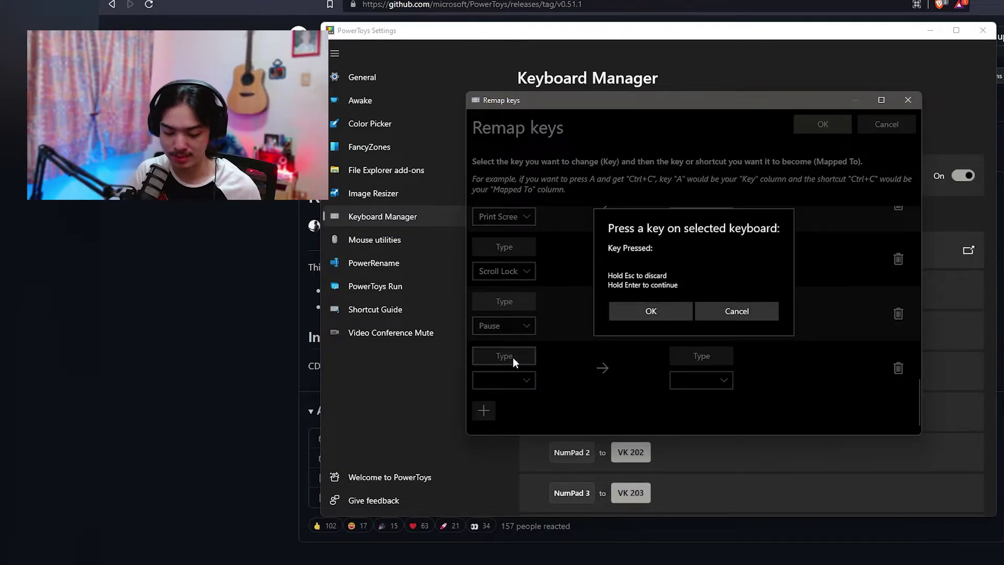
key("bracketright")
left_click(615, 320)
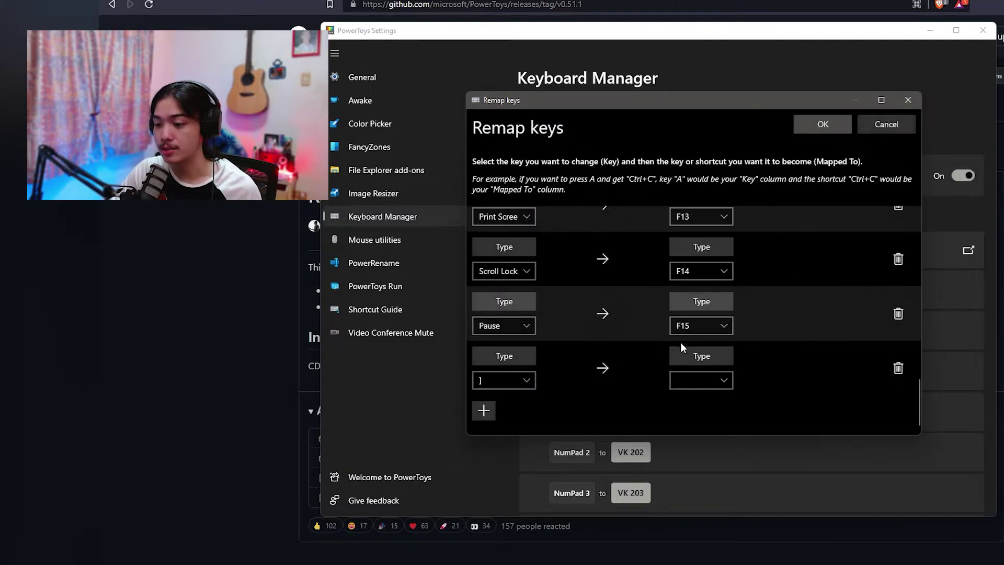
- Discard the shortcut capture for the ] remap's target and browse its list of available target keys instead
left_click(711, 358)
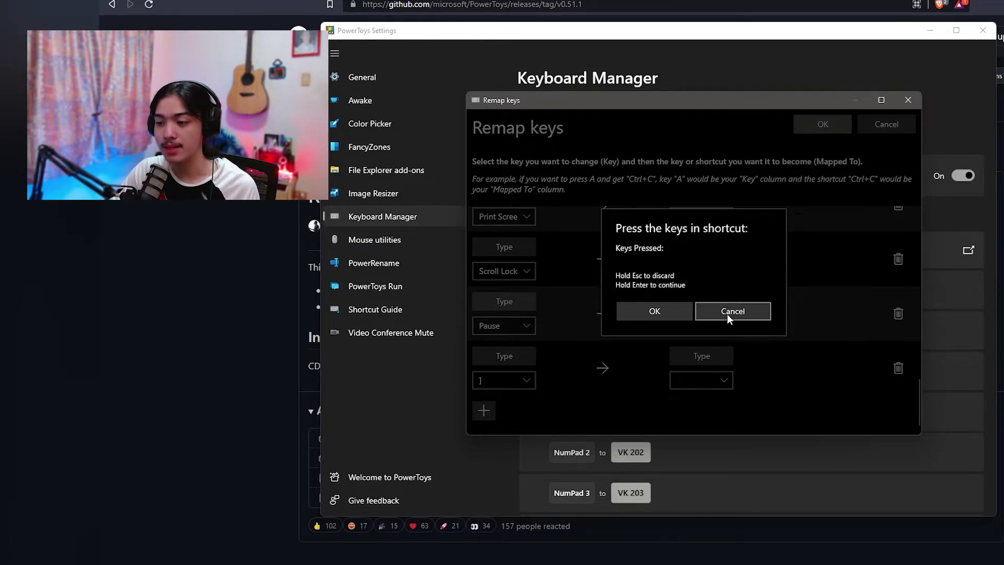
left_click(727, 312)
left_click(721, 381)
scroll(717, 360, "down", 10)
scroll(717, 360, "down", 10)
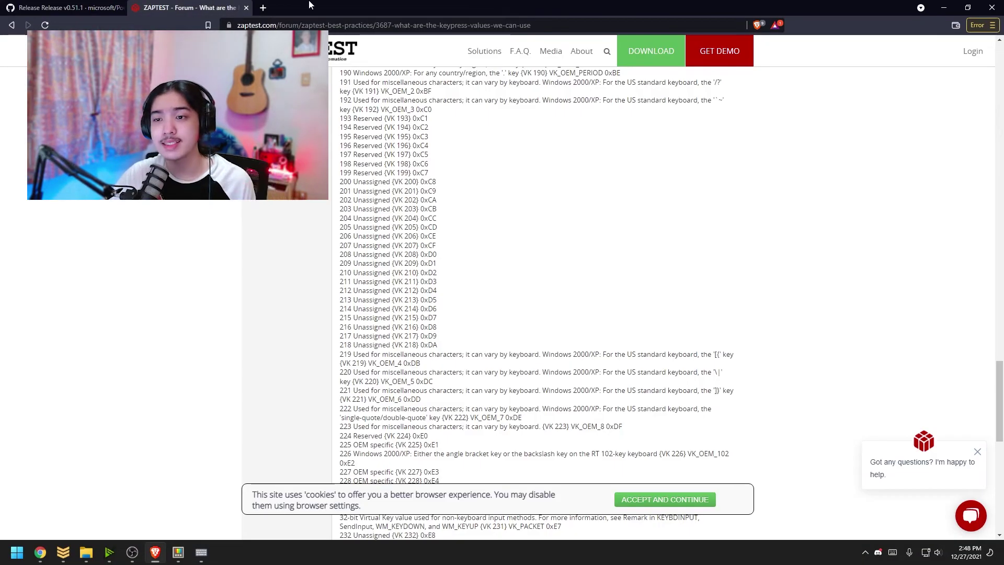
- Examine the ZAPTEST forum's list of virtual key codes for unassigned values, particularly those from VK 200 onward
scroll(522, 288, "up", 5)
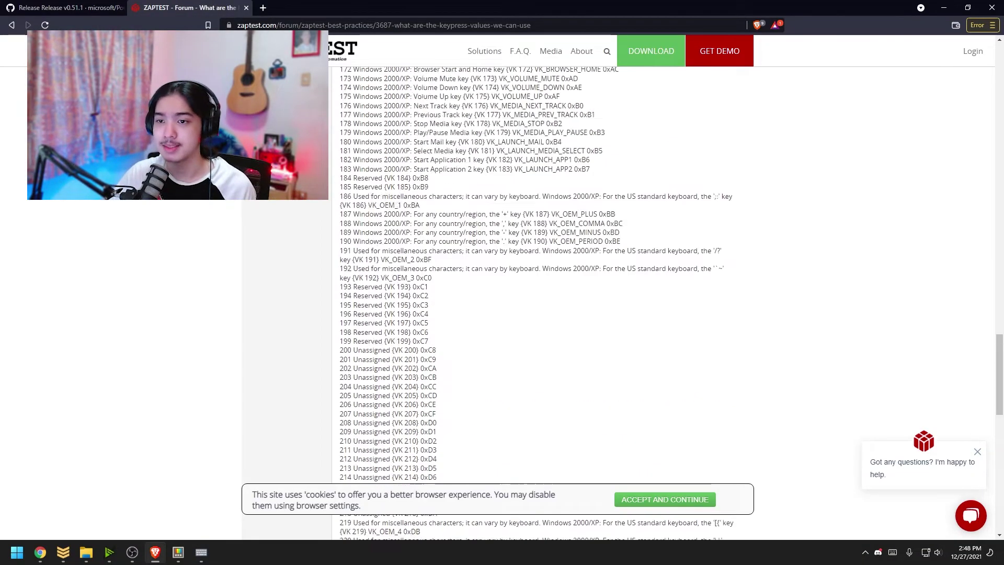
scroll(523, 287, "up", 20)
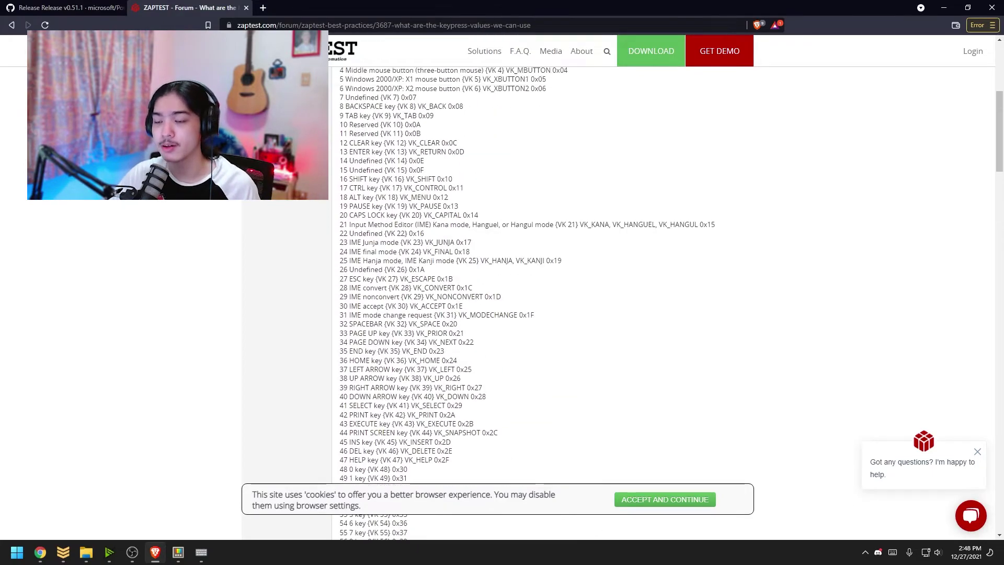
scroll(426, 231, "down", 13)
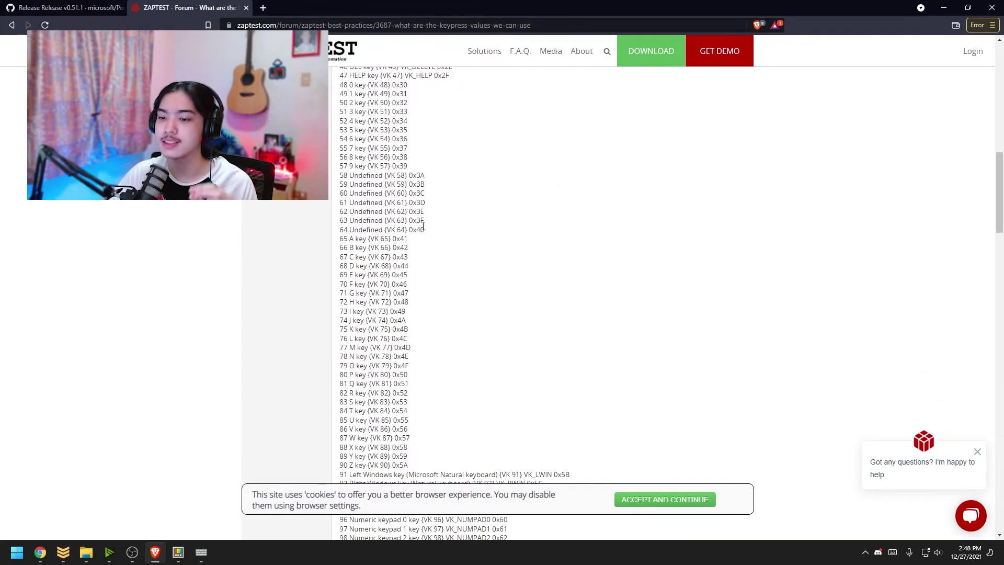
scroll(366, 180, "up", 12)
scroll(489, 276, "down", 16)
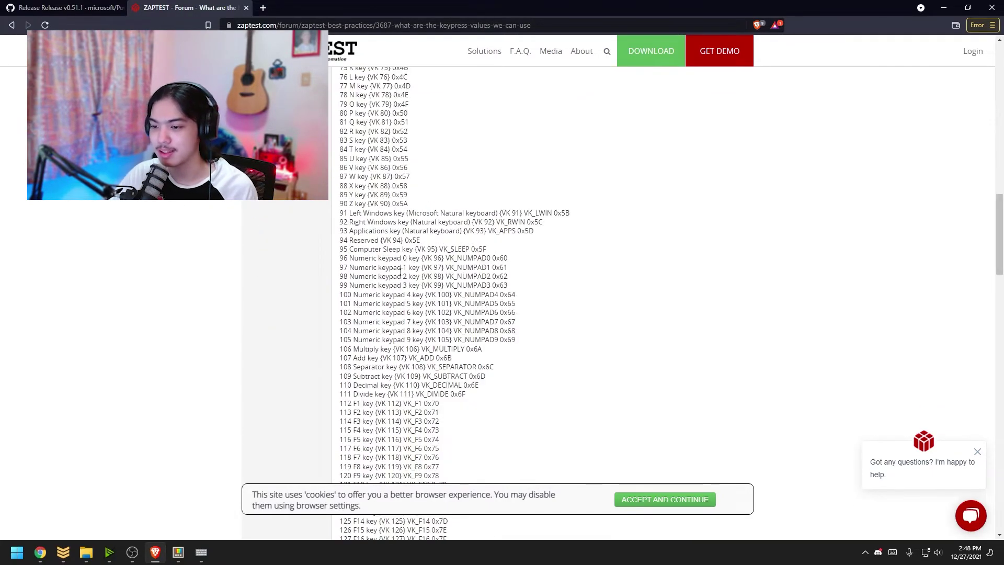
scroll(488, 276, "down", 9)
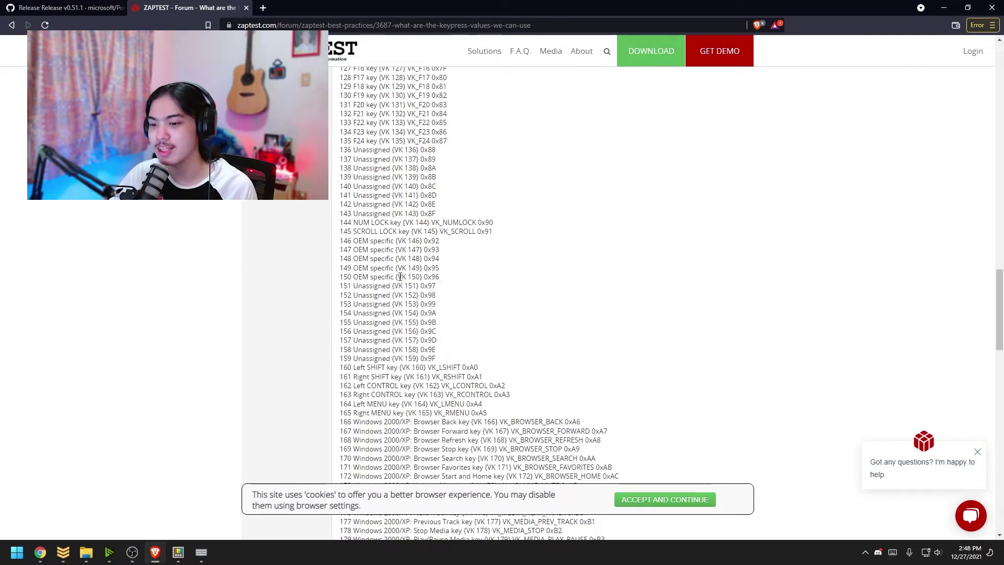
double_click(388, 286)
scroll(436, 237, "down", 10)
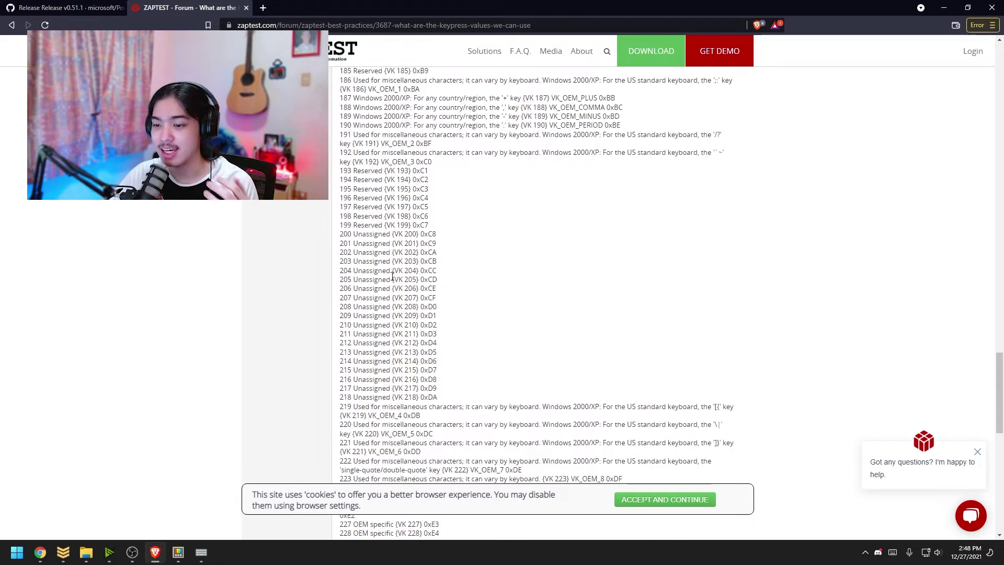
left_click_drag(437, 237, 418, 297)
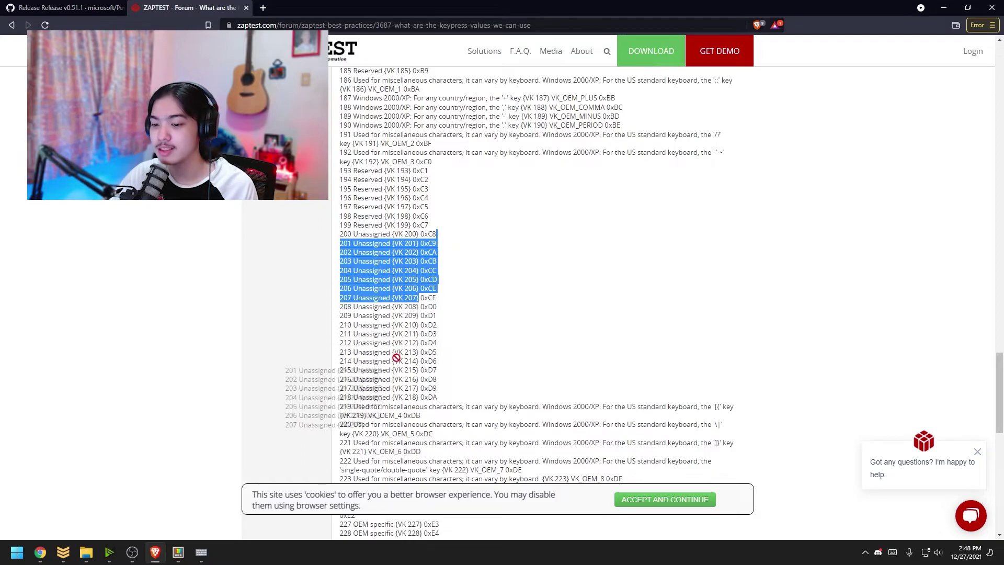
left_click(387, 390)
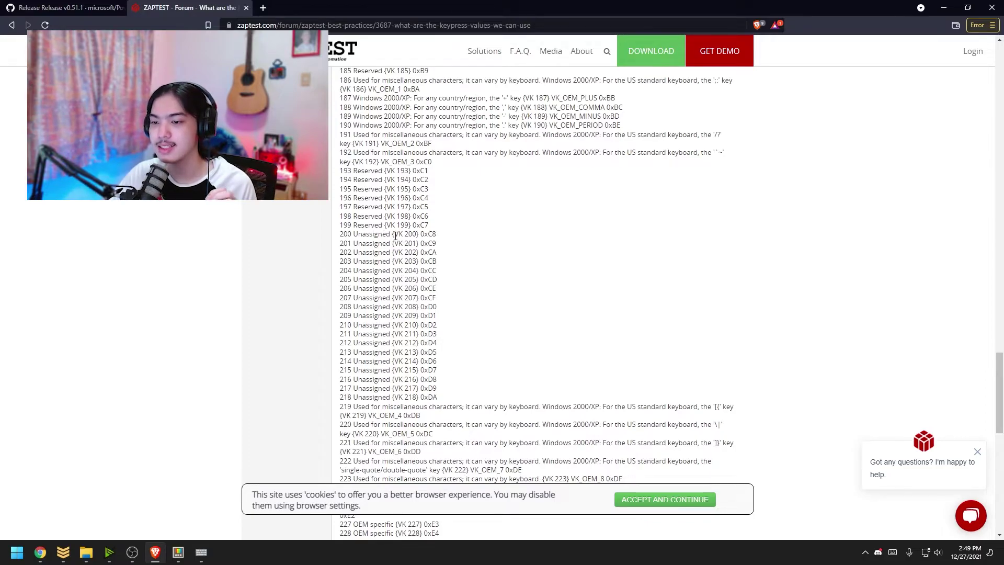
left_click_drag(395, 235, 413, 235)
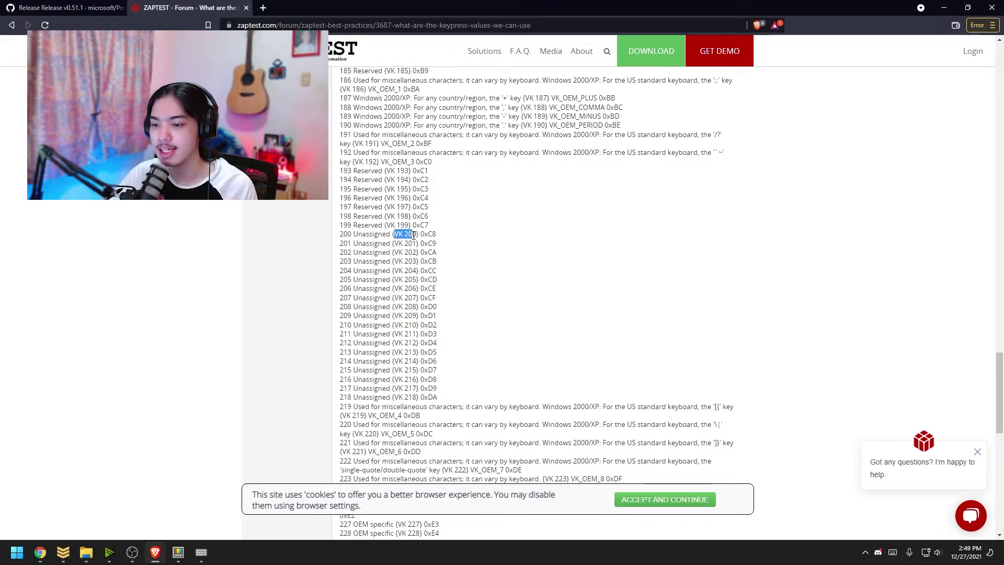
- Return to the Remap keys window, map ] to VK 218, and apply the remappings despite the reassigned-keys warning
left_click(201, 552)
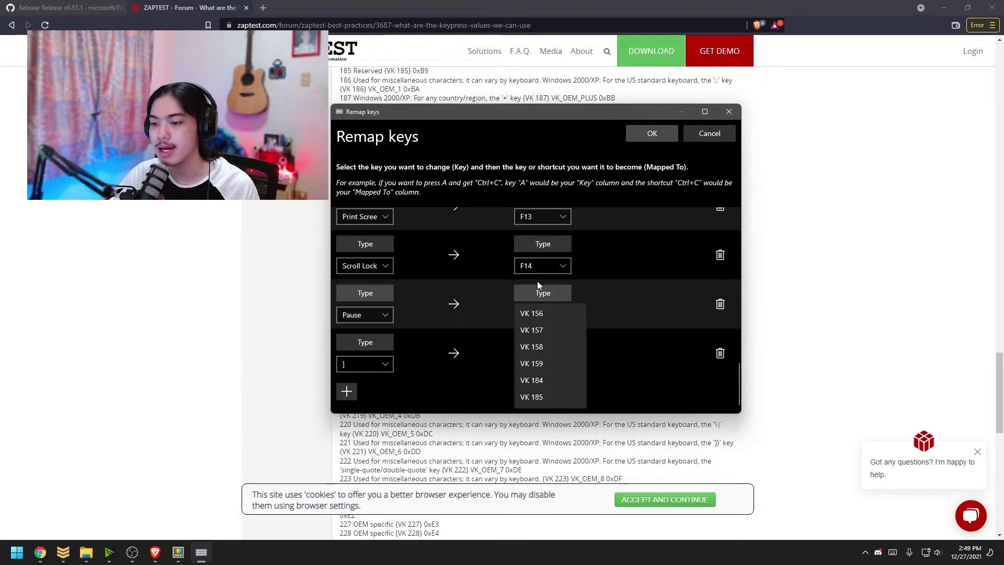
left_click_drag(537, 116, 787, 107)
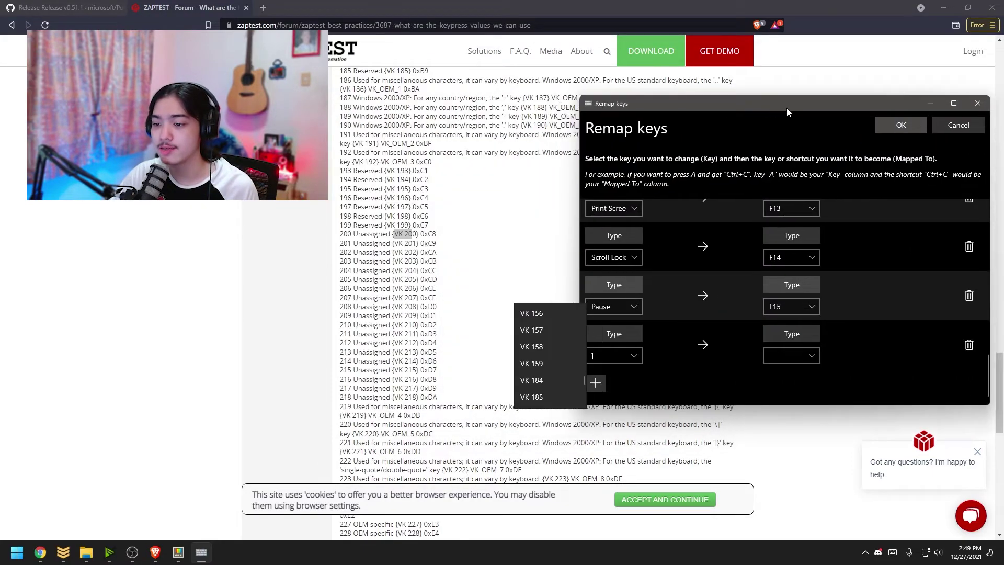
left_click(701, 375)
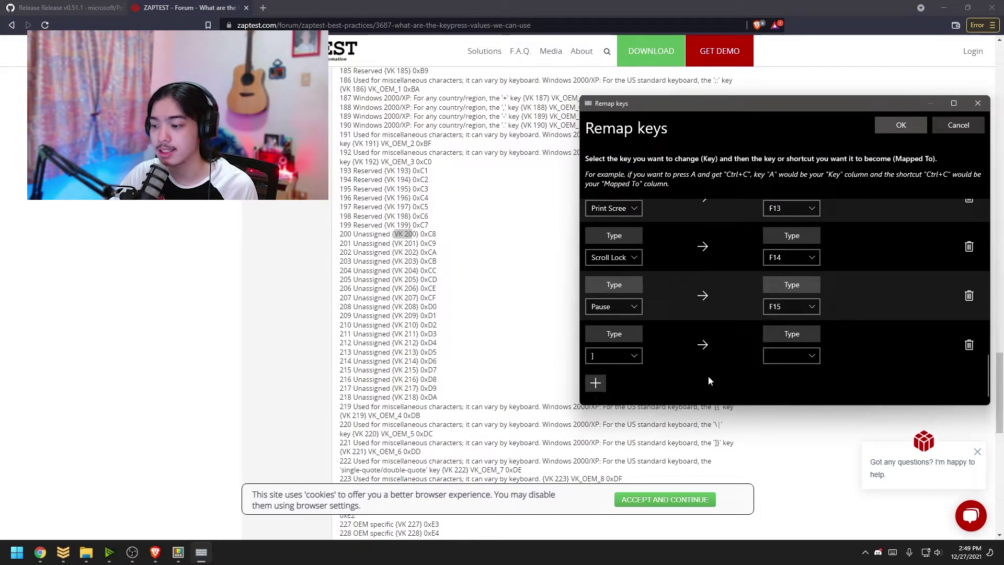
left_click(798, 361)
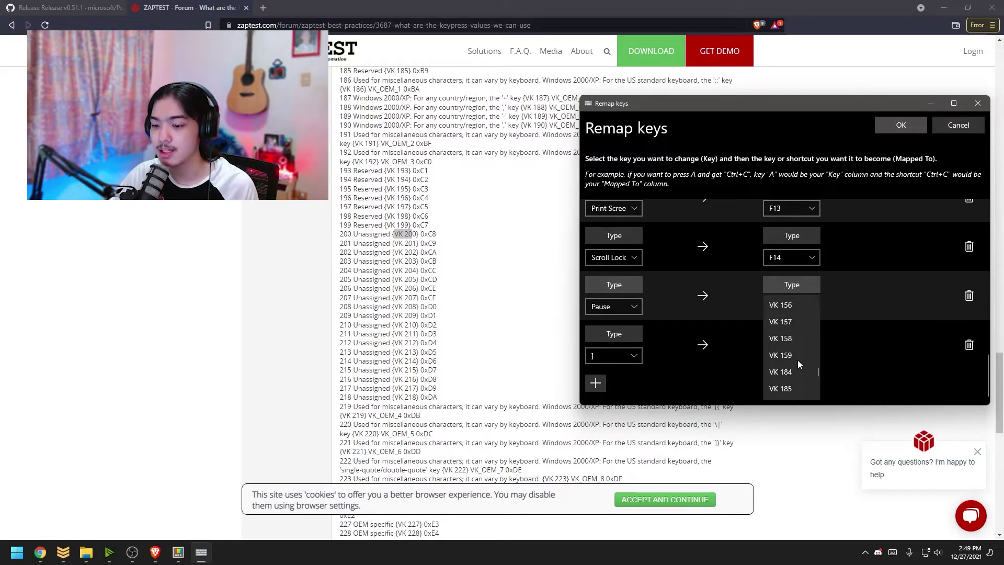
scroll(798, 357, "down", 2)
left_click(797, 356)
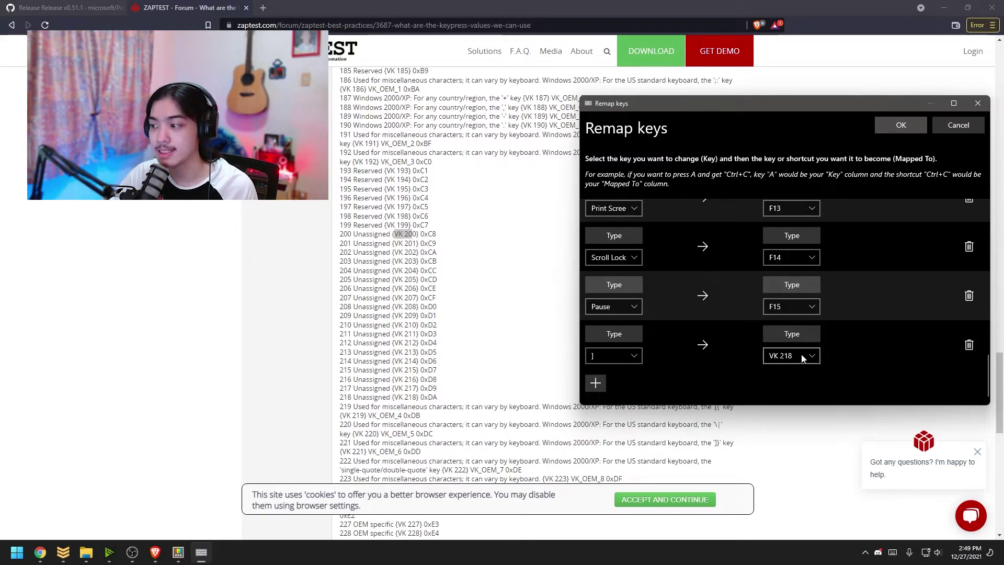
left_click(897, 127)
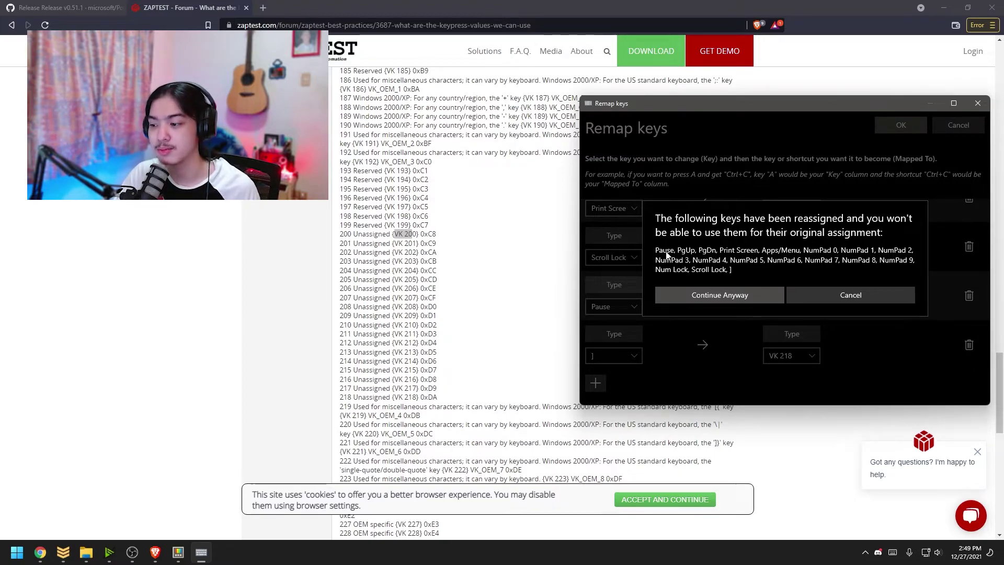
left_click(727, 295)
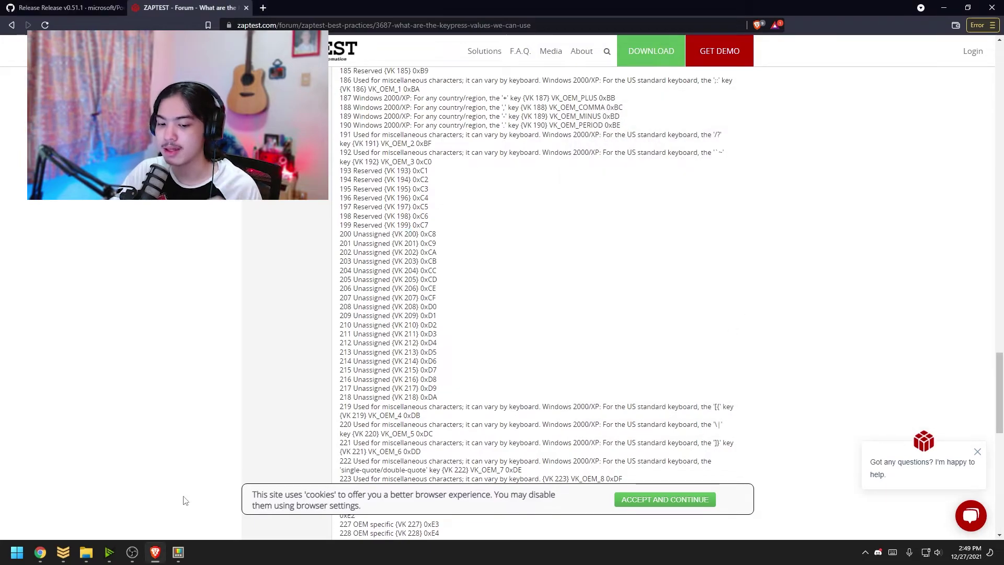
- Switch to OBS, try the remapped ] key as the Show Source Toolbar hotkey, and discard the settings
left_click(134, 554)
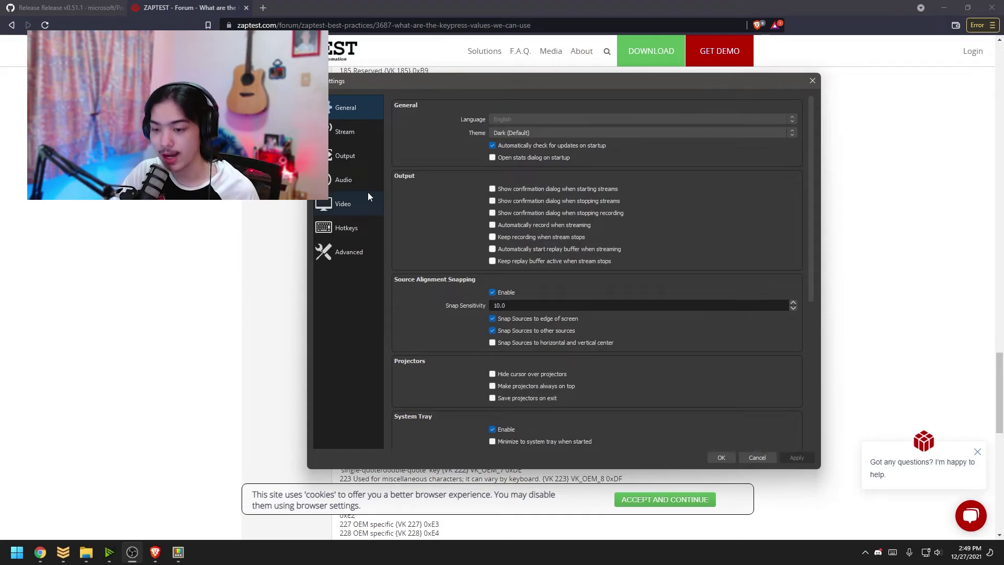
left_click(355, 226)
left_click_drag(575, 81, 777, 67)
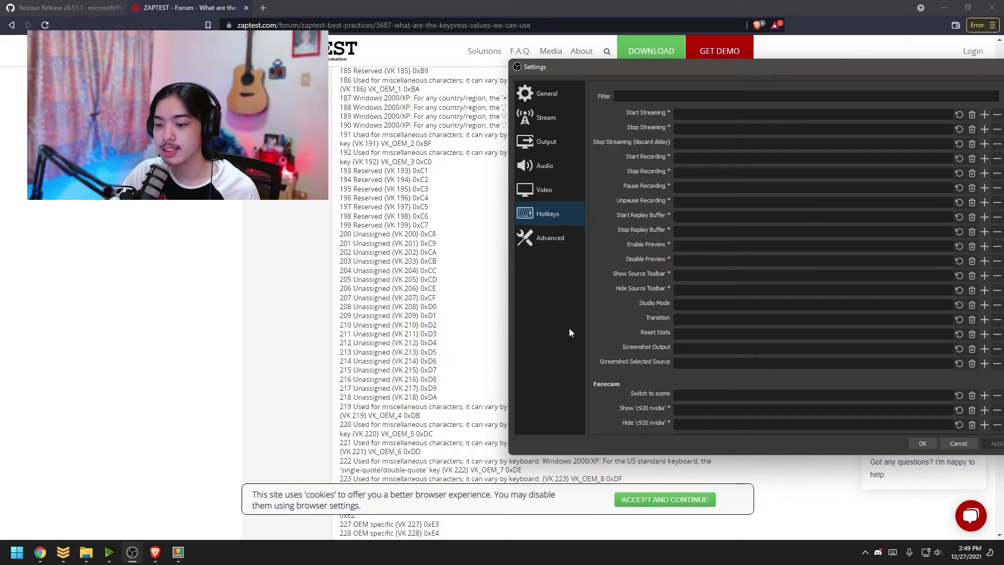
left_click(759, 275)
key("0xDA")
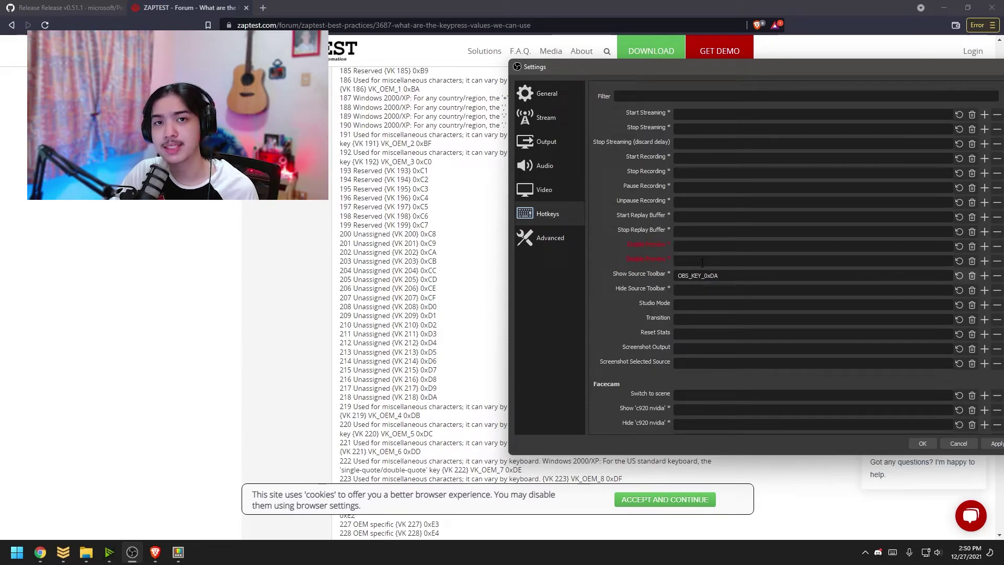
left_click(970, 446)
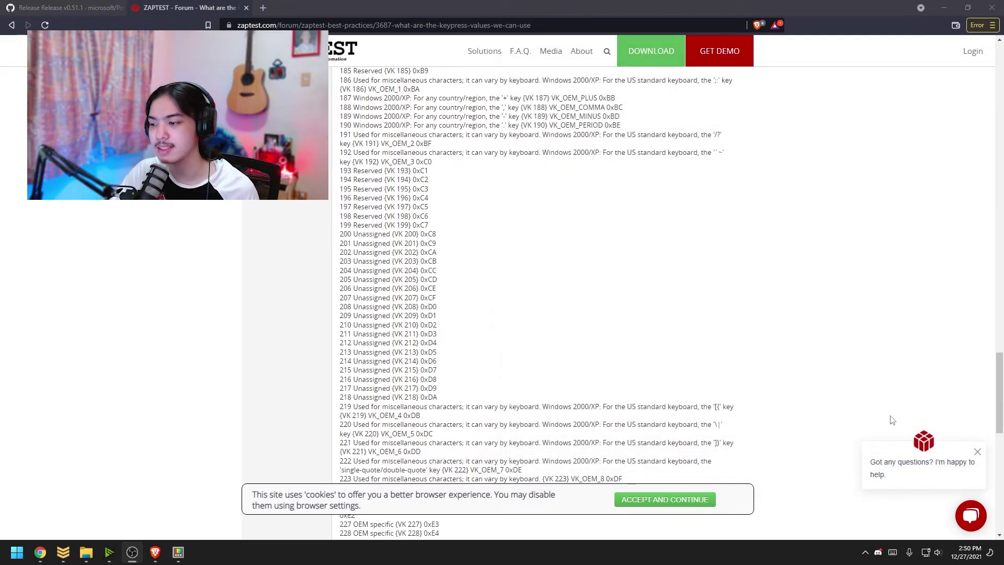
- Return to PowerToys Keyboard Manager, view the empty shortcut remapping editor, and close it without adding a shortcut
key("alt+Tab")
left_click_drag(715, 93, 432, 115)
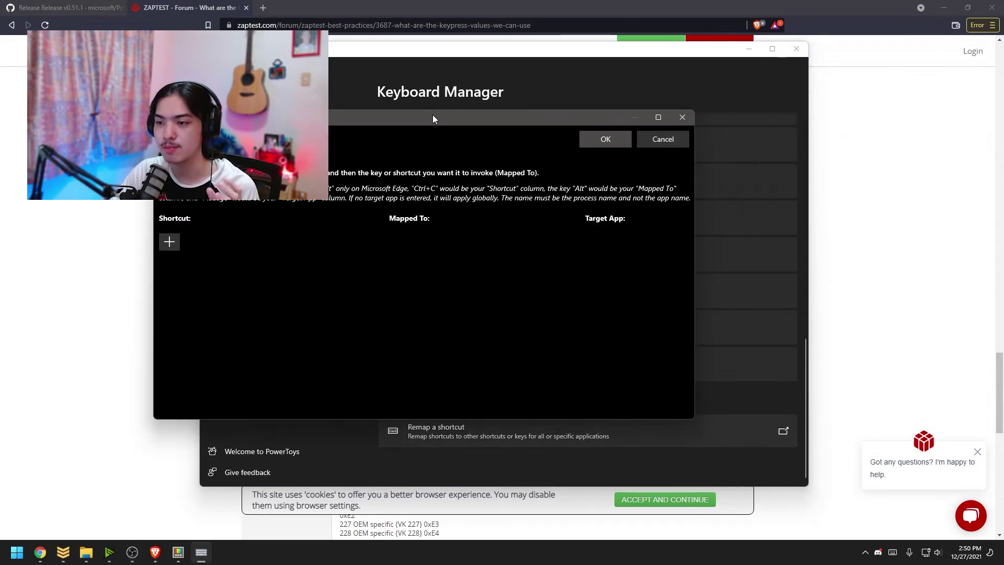
left_click(680, 138)
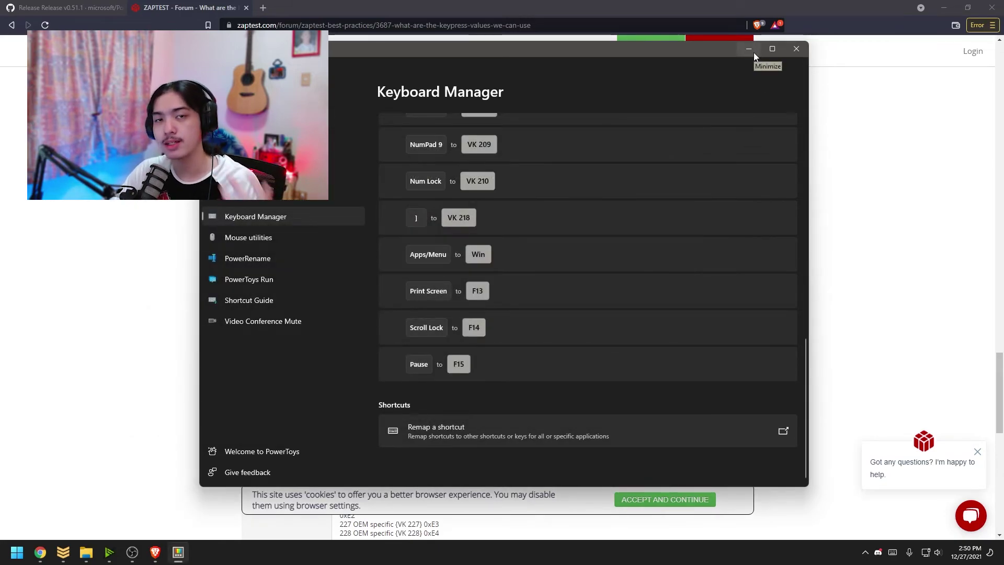